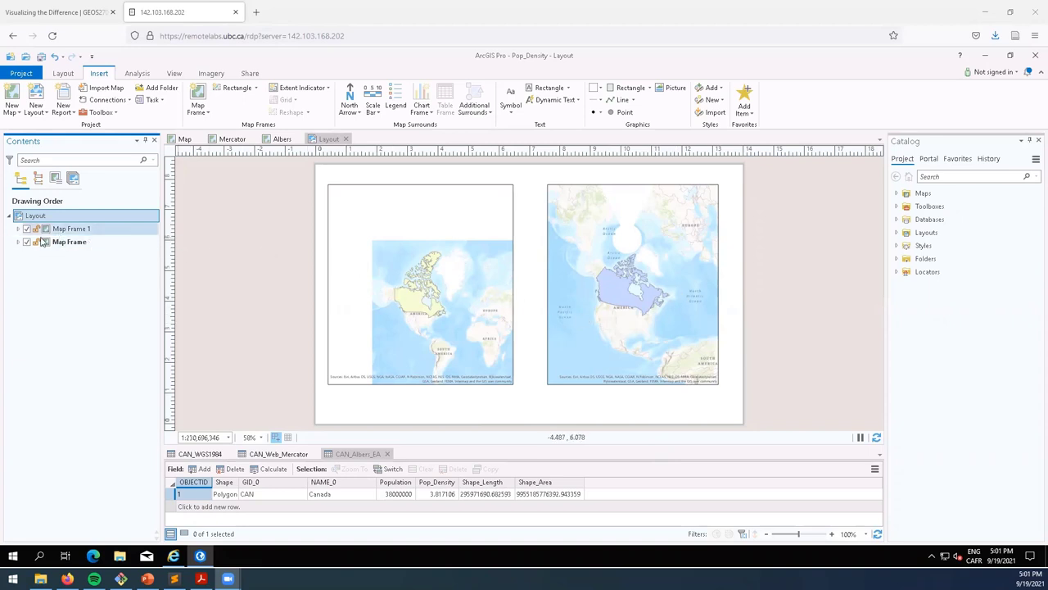
Expand Map Frame and Map Frame 1 in Contents, then select the Albers frame, Map Frame 1.
{"action": "left_click", "coordinate": [18, 242]}
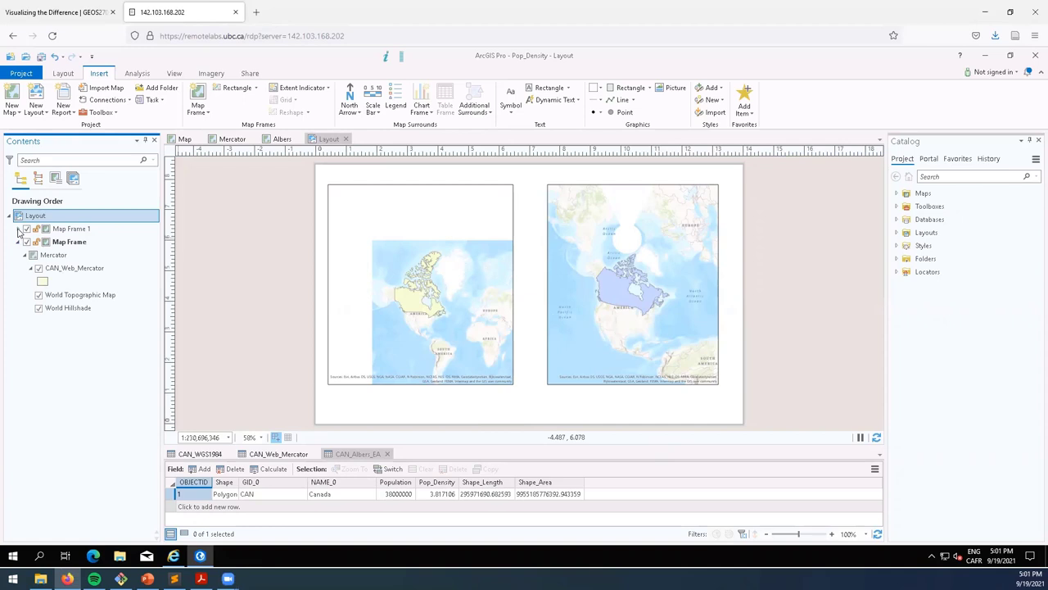
{"action": "left_click", "coordinate": [18, 229]}
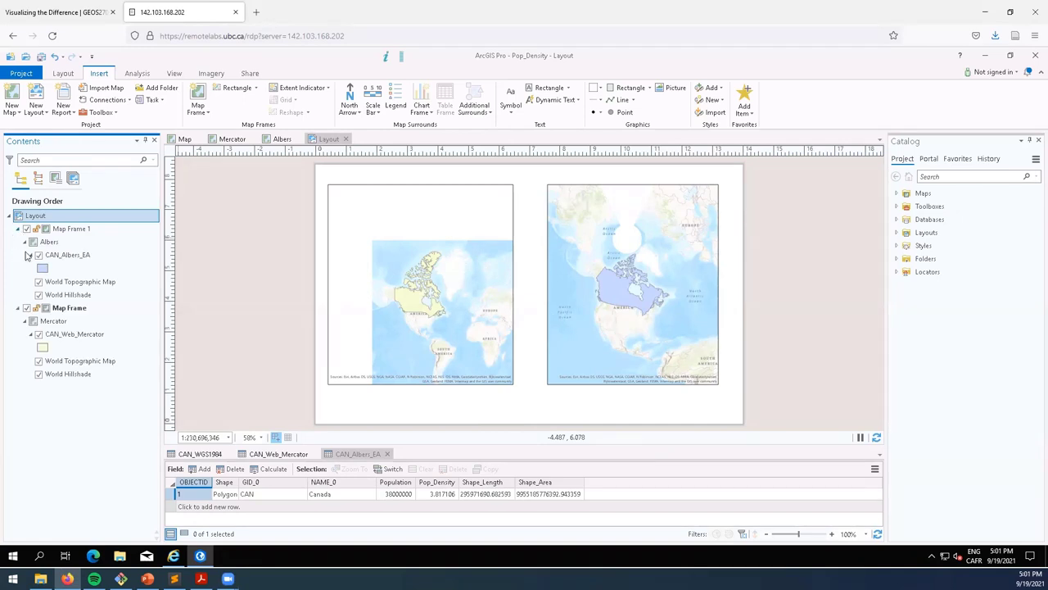
{"action": "left_click", "coordinate": [73, 232]}
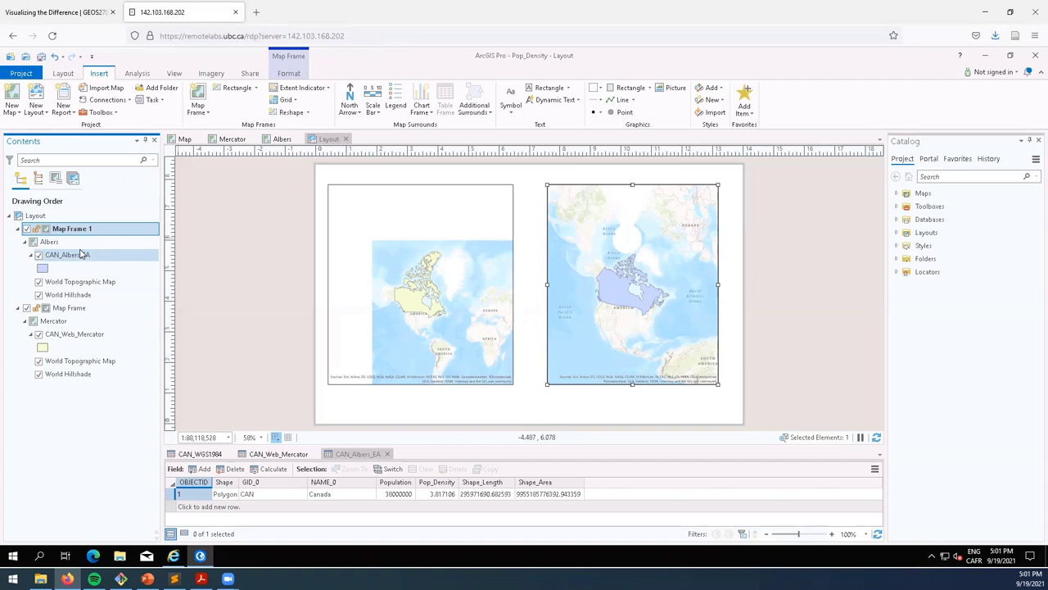
Add a Black Horizontal Label Grid to the Albers frame, then to the Mercator frame.
{"action": "left_click", "coordinate": [294, 100]}
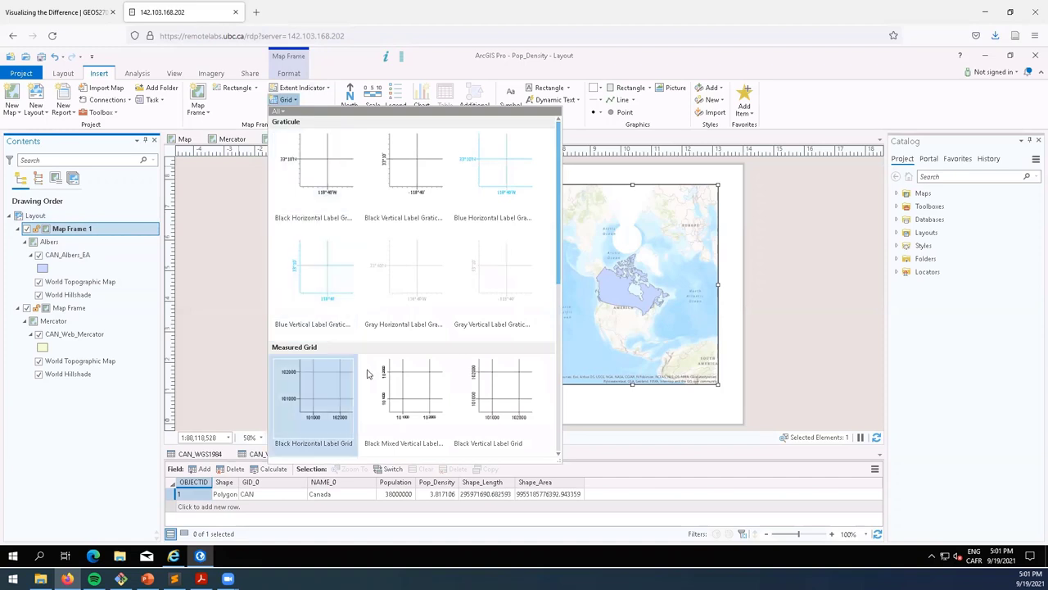
{"action": "left_click", "coordinate": [338, 410]}
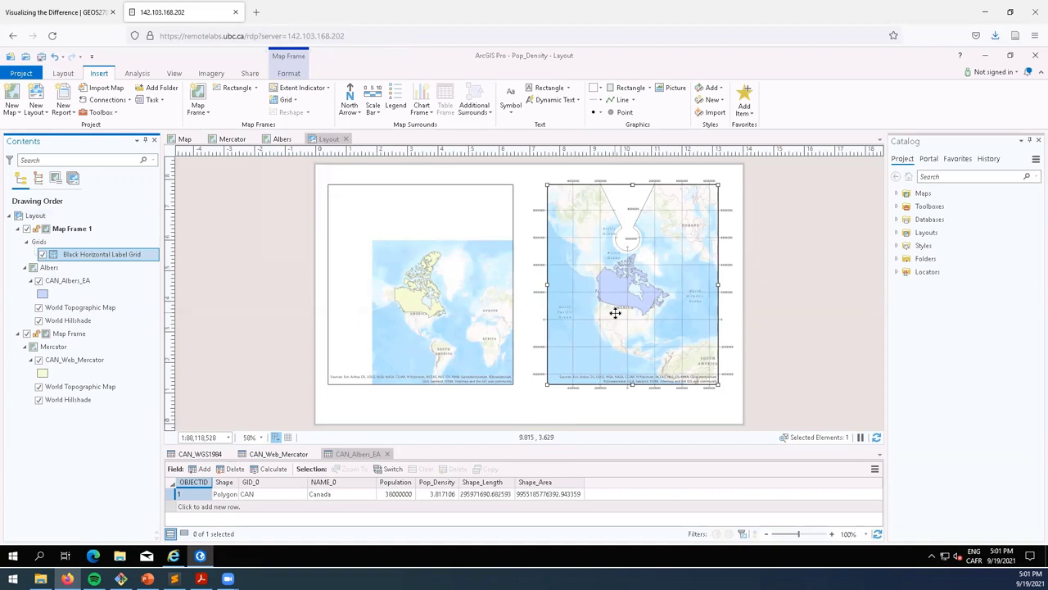
{"action": "left_click", "coordinate": [69, 333]}
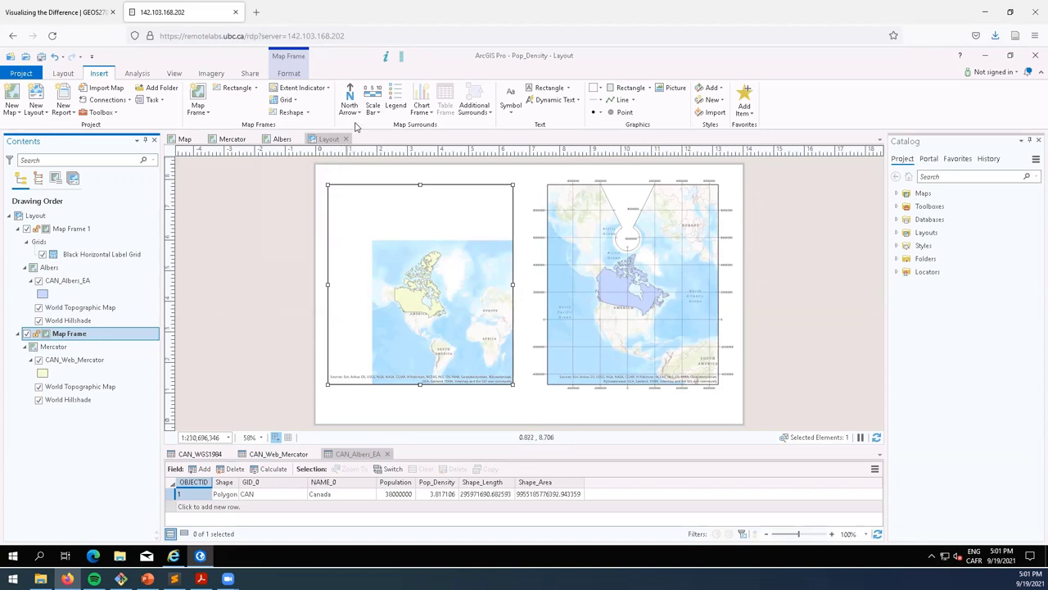
{"action": "left_click", "coordinate": [290, 100]}
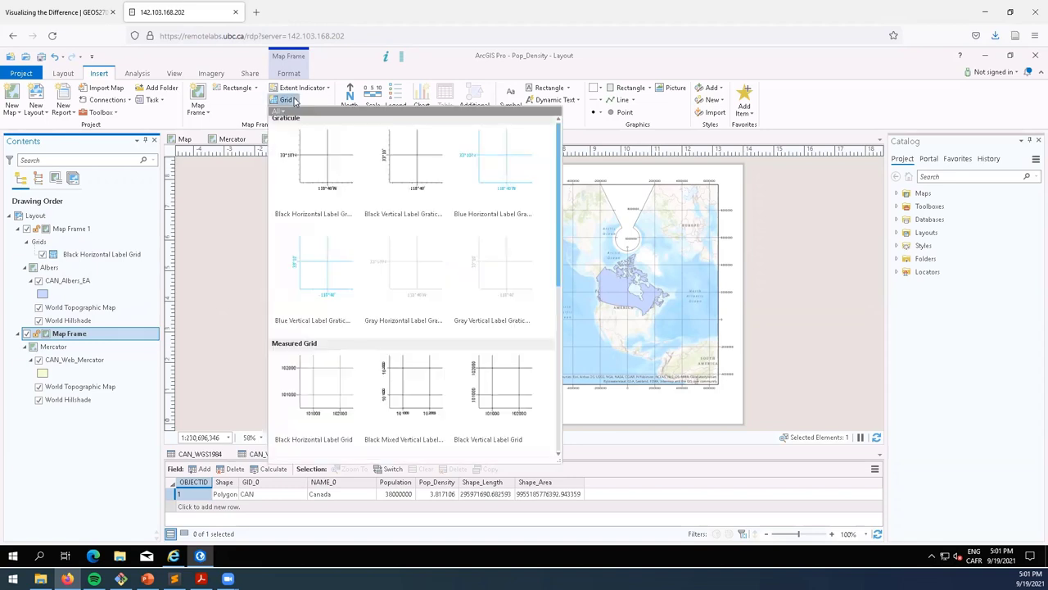
{"action": "left_click", "coordinate": [313, 374]}
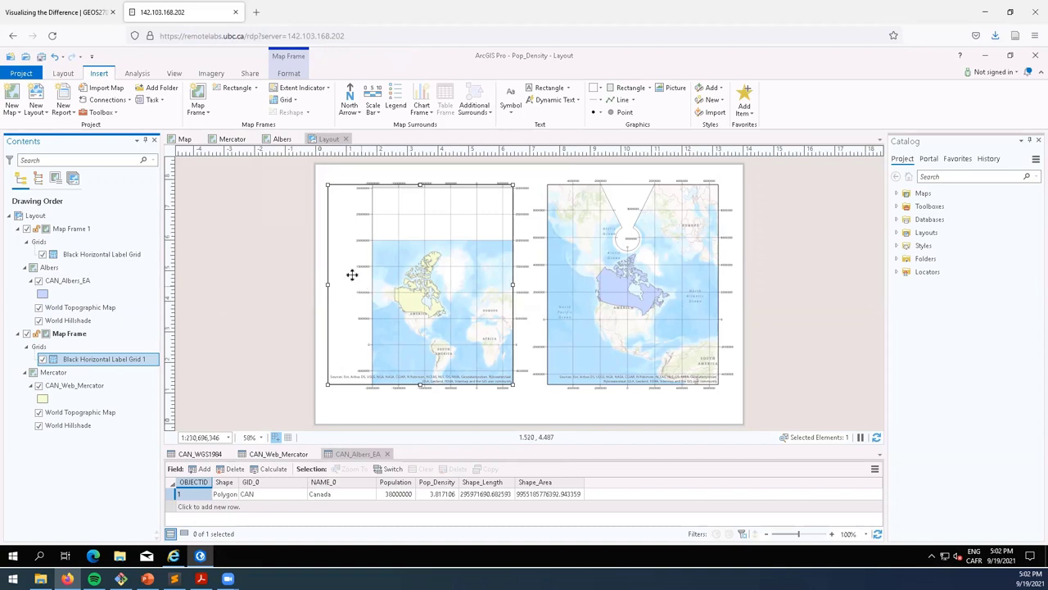
Add a Black Horizontal Label Graticule to the Mercator frame and remove Black Horizontal Label Grid 1.
{"action": "left_click", "coordinate": [295, 100]}
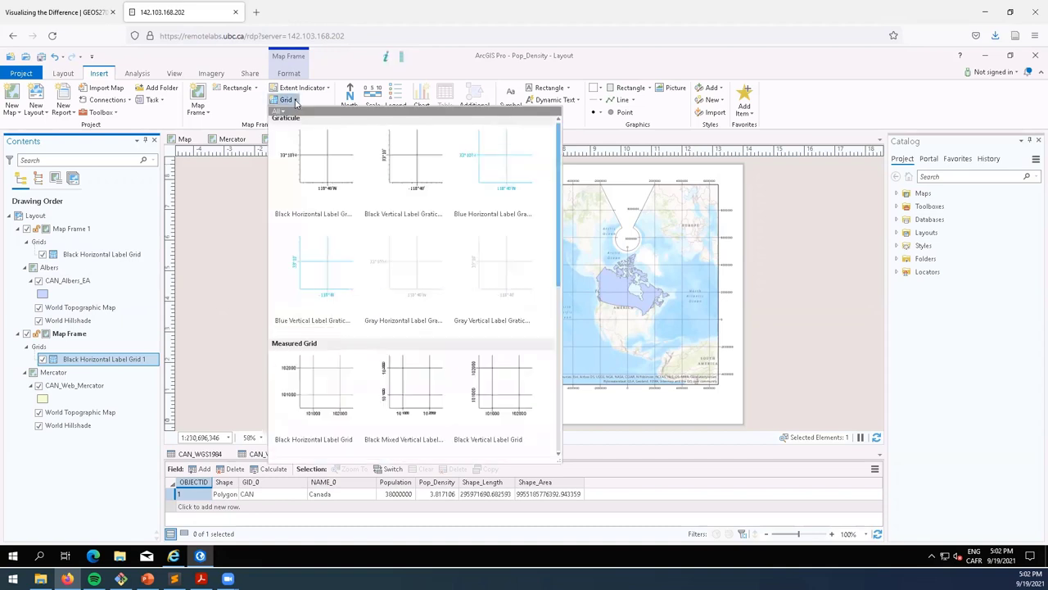
{"action": "left_click", "coordinate": [320, 163]}
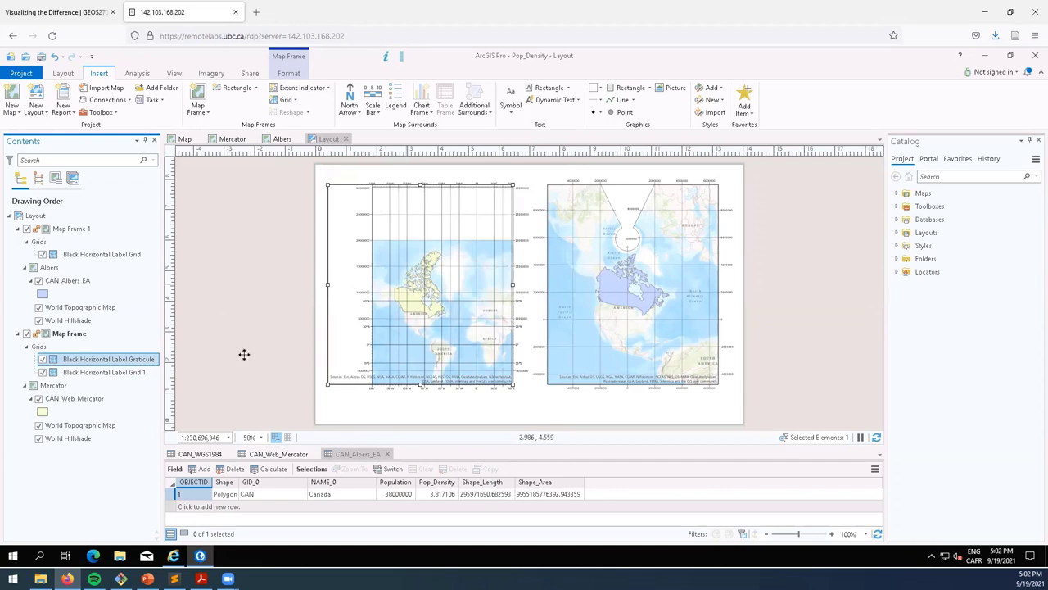
{"action": "left_click", "coordinate": [113, 375]}
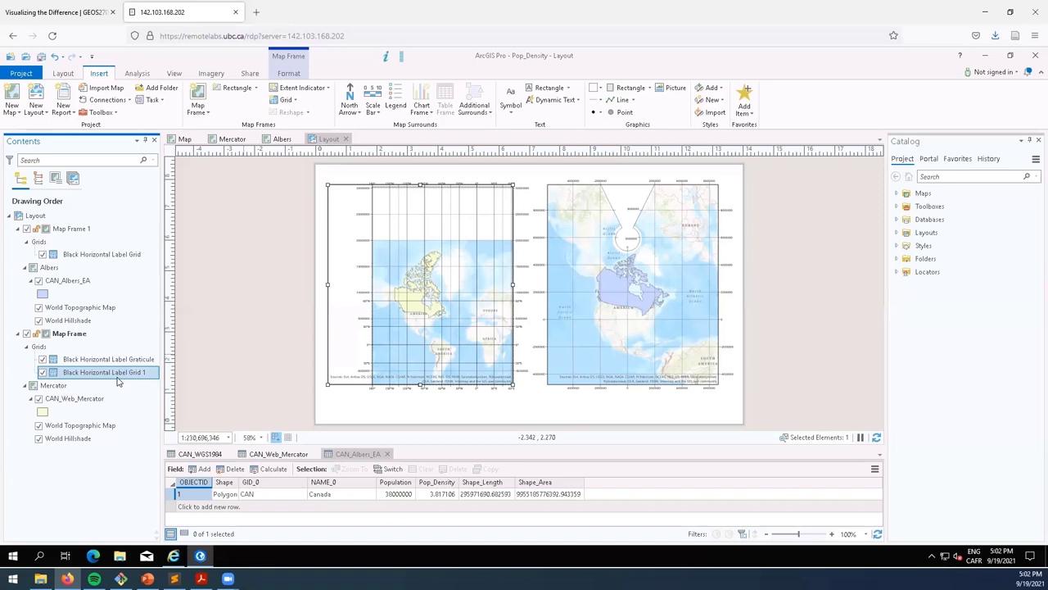
{"action": "right_click", "coordinate": [121, 377]}
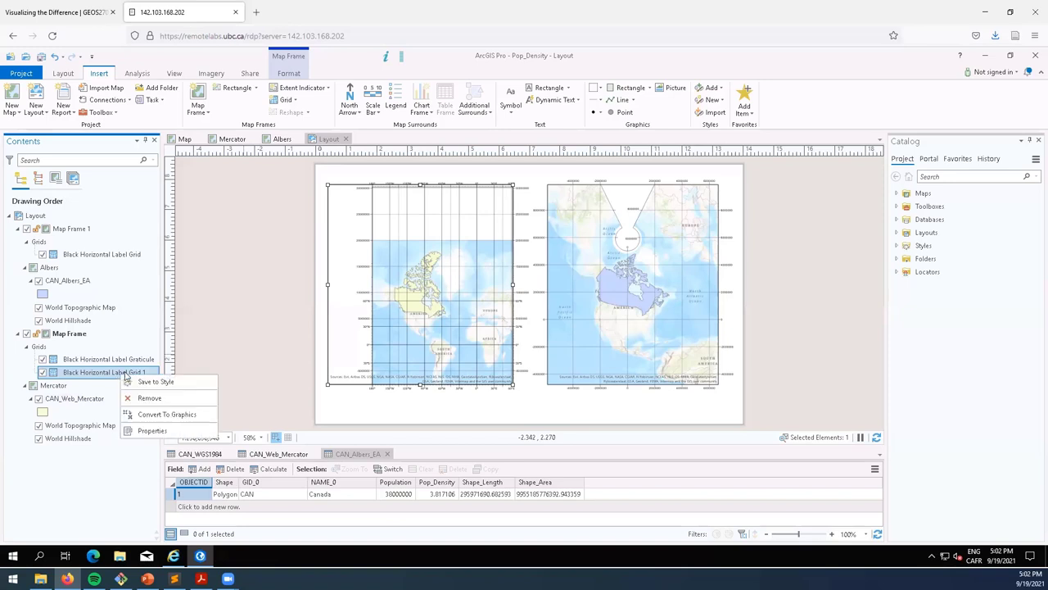
{"action": "left_click", "coordinate": [158, 398]}
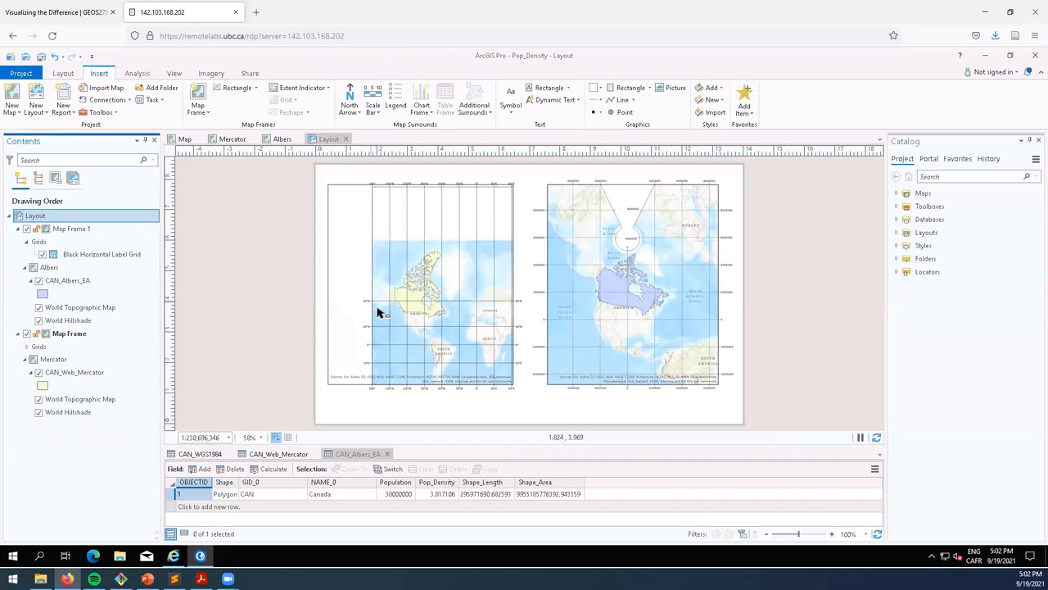
Remove the Black Horizontal Label Grid from Map Frame 1.
{"action": "left_click", "coordinate": [80, 256]}
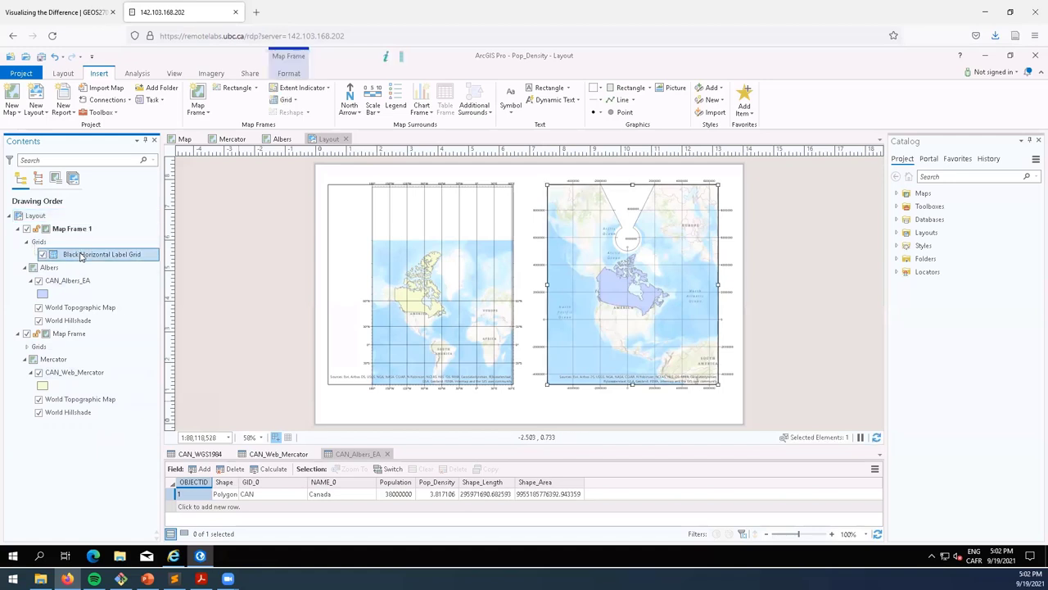
{"action": "right_click", "coordinate": [81, 257]}
{"action": "left_click", "coordinate": [103, 276]}
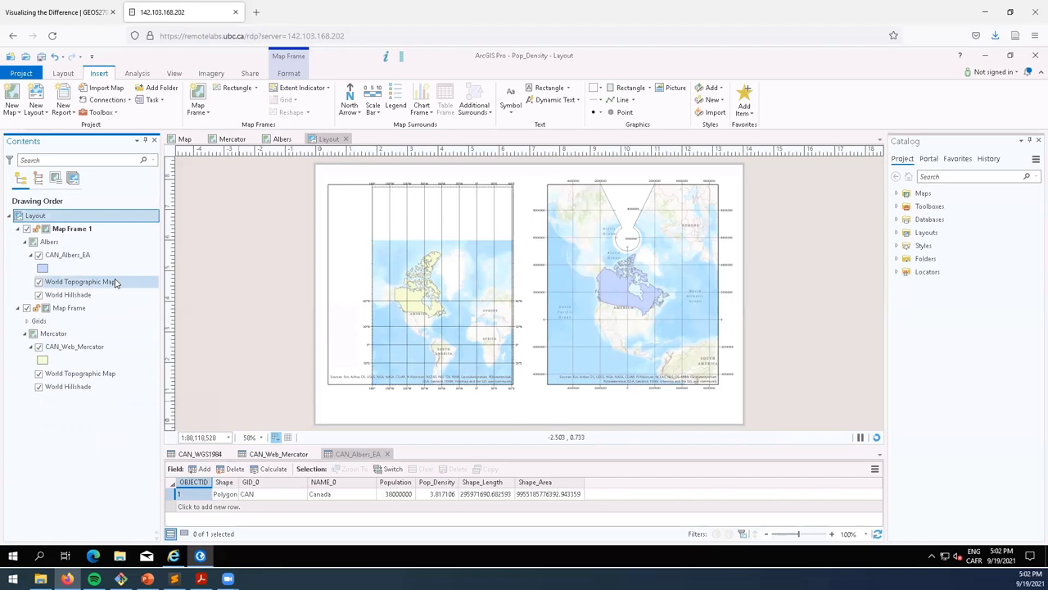
Add a Black Horizontal Label Graticule to the Albers frame.
{"action": "left_click", "coordinate": [59, 231]}
{"action": "left_click", "coordinate": [286, 99]}
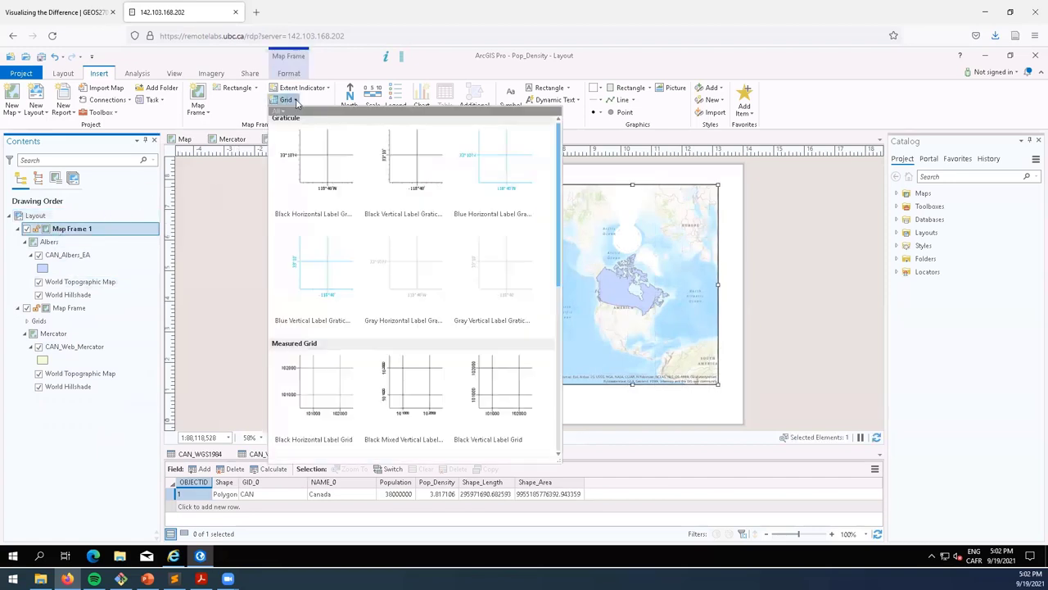
{"action": "left_click", "coordinate": [319, 170]}
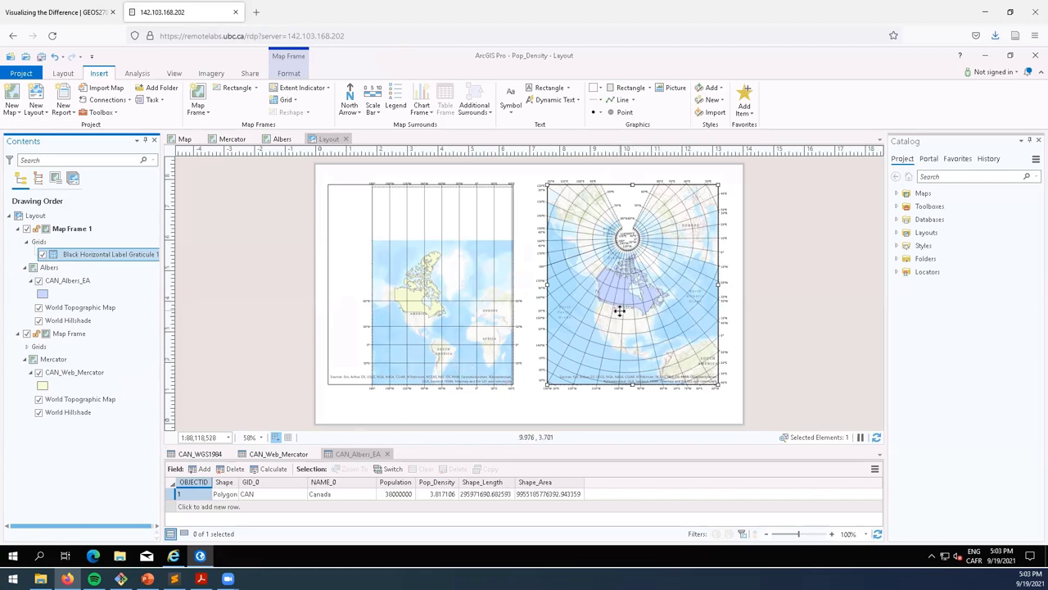
Set the Mercator map frame's scale to 1:100,000,000 from the preset scale list.
{"action": "left_click", "coordinate": [556, 282]}
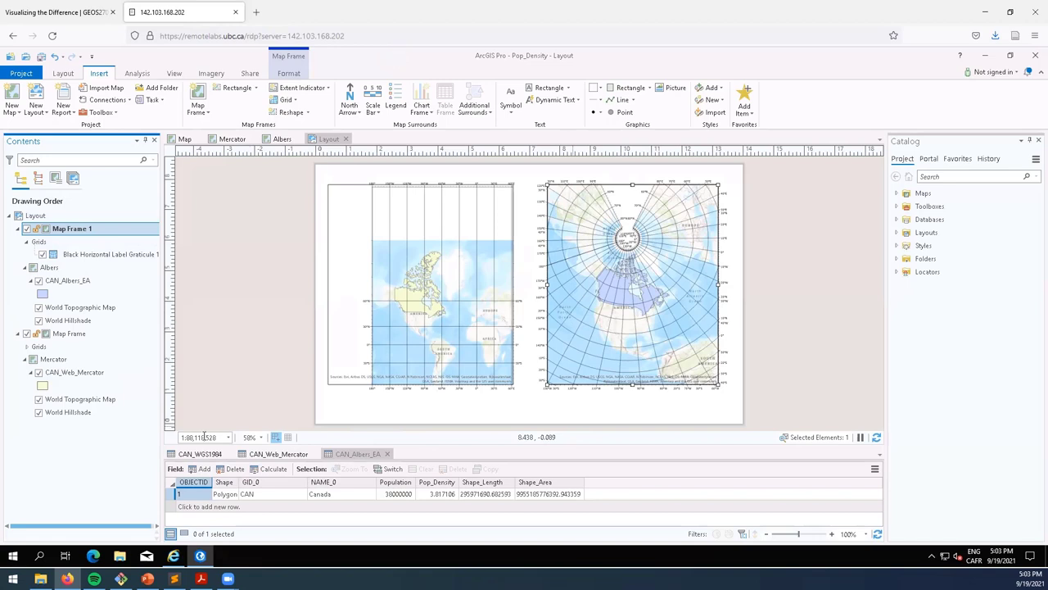
{"action": "left_click", "coordinate": [469, 259]}
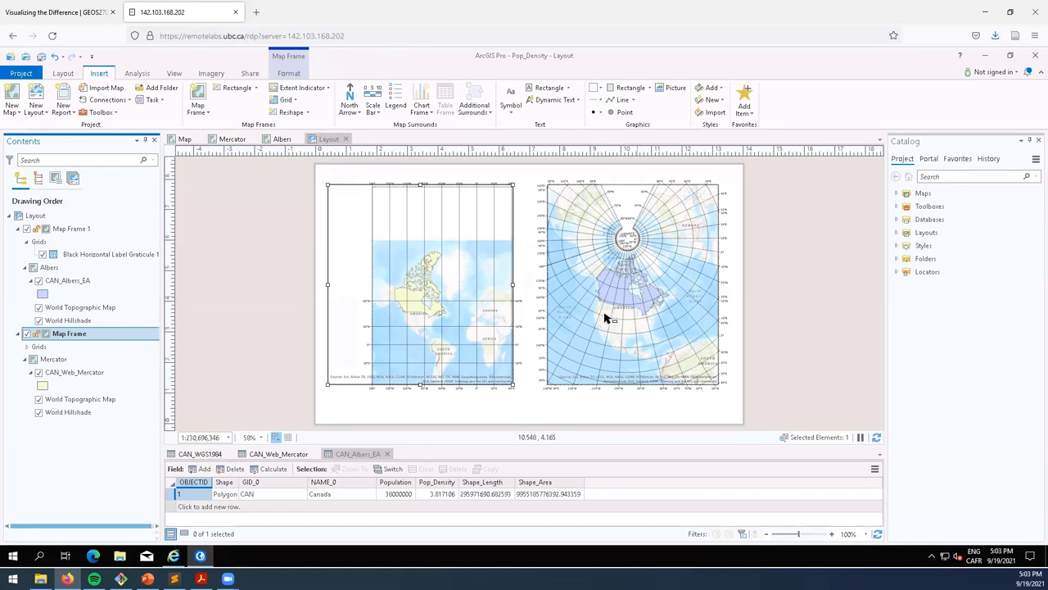
{"action": "left_click", "coordinate": [232, 440]}
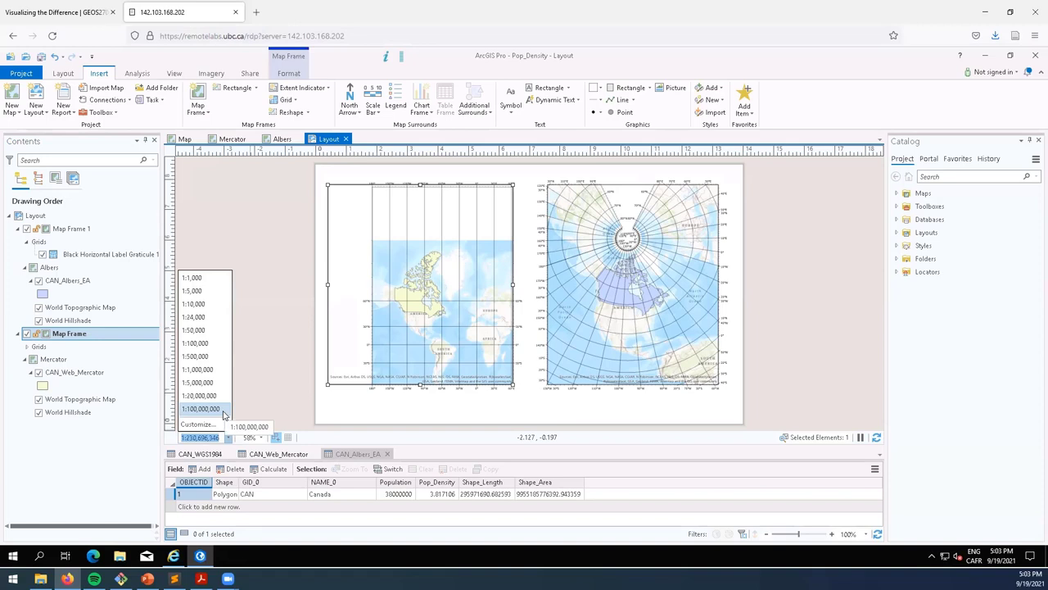
{"action": "left_click", "coordinate": [202, 409]}
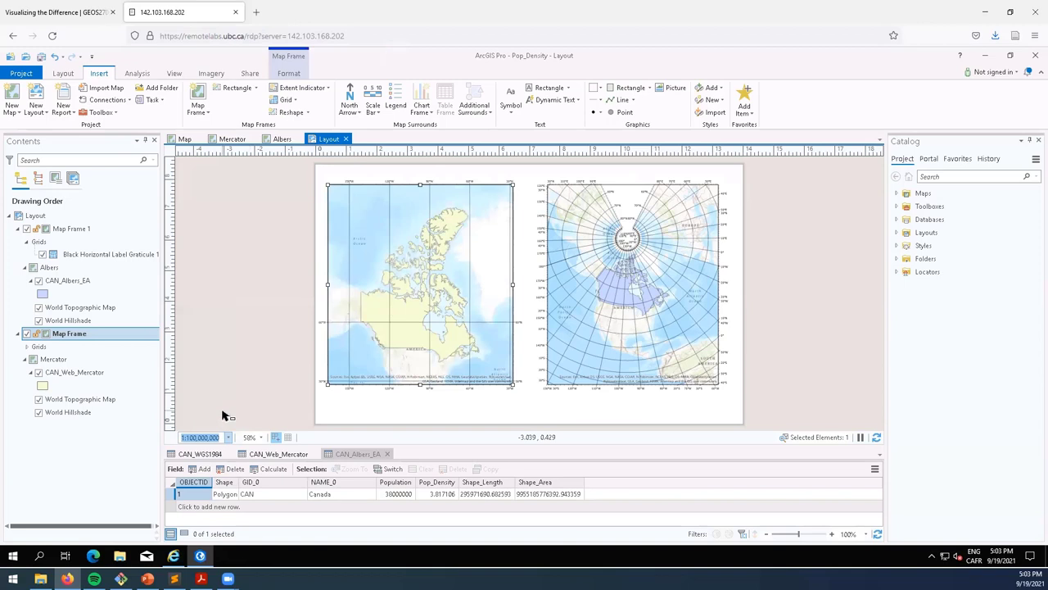
Set the Albers map frame's scale to 1:100,000,000 from the preset scale list.
{"action": "left_click", "coordinate": [618, 320]}
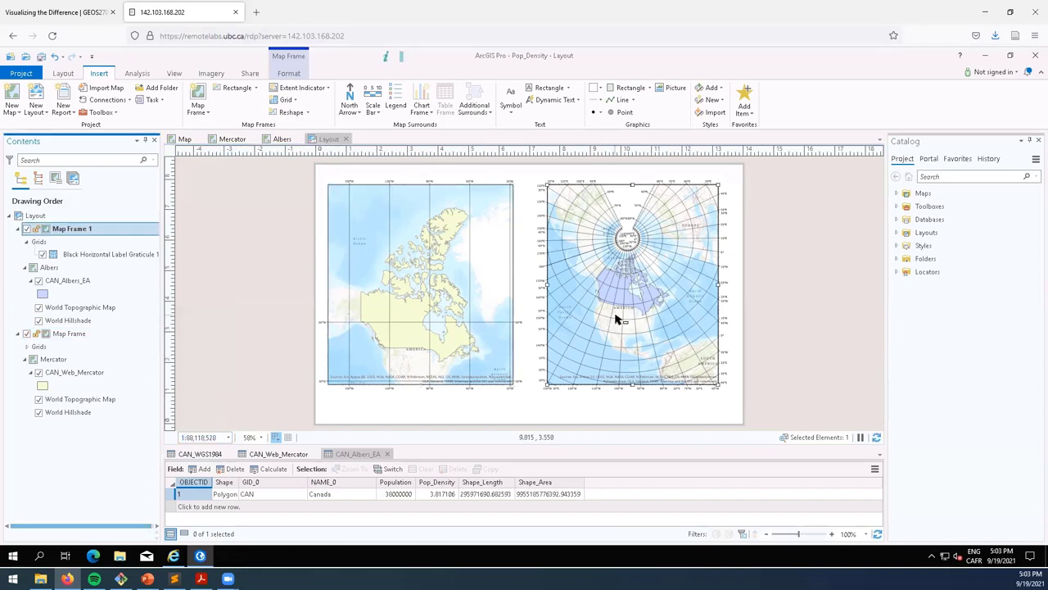
{"action": "left_click", "coordinate": [228, 437]}
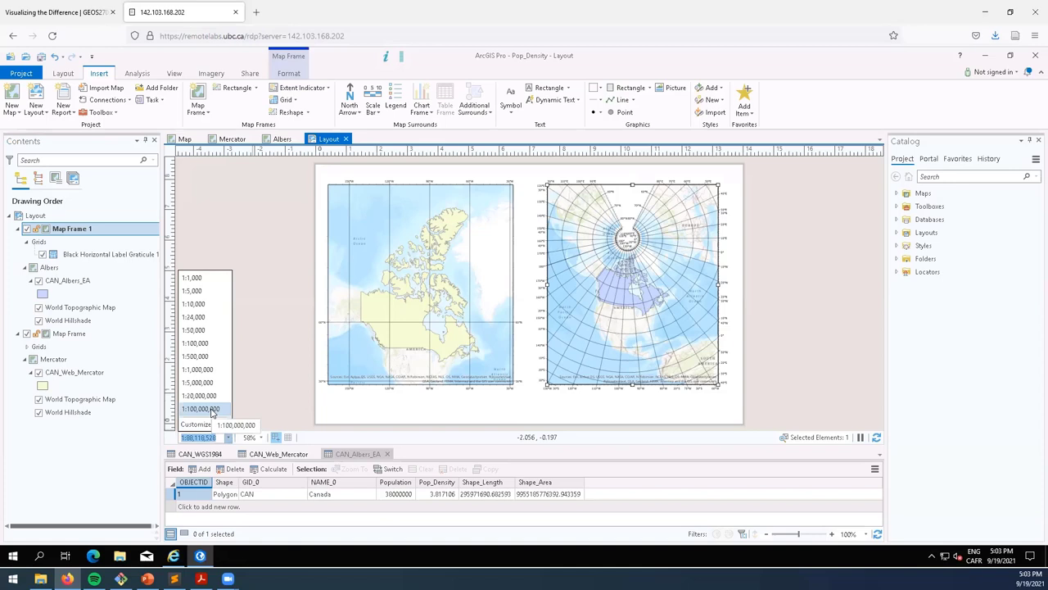
{"action": "left_click", "coordinate": [212, 409]}
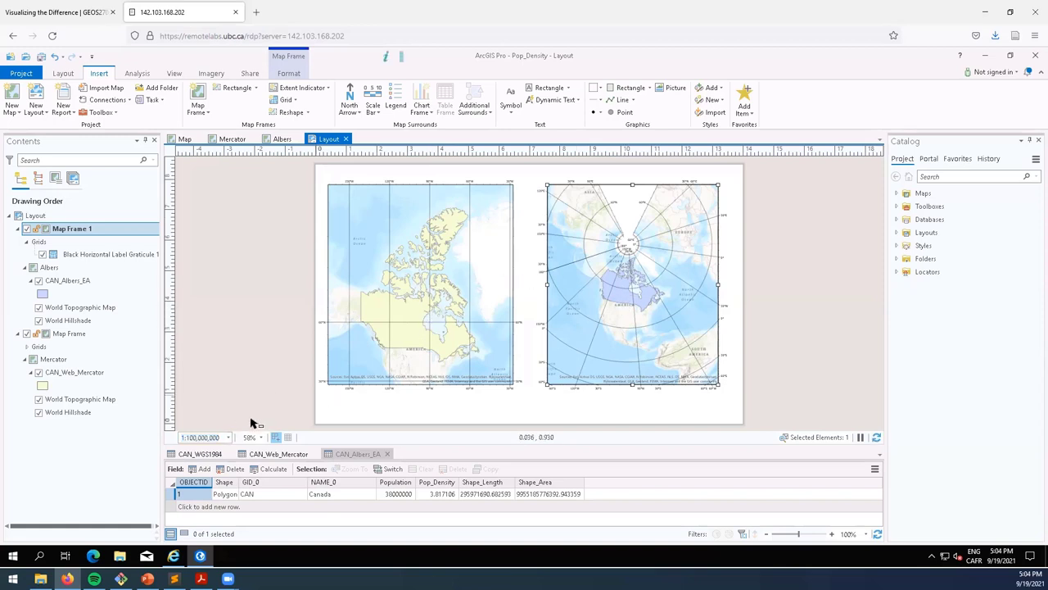
Set the Albers frame to 1:20,000,000, then enter a custom 1:50,000,000 scale.
{"action": "left_click", "coordinate": [228, 438]}
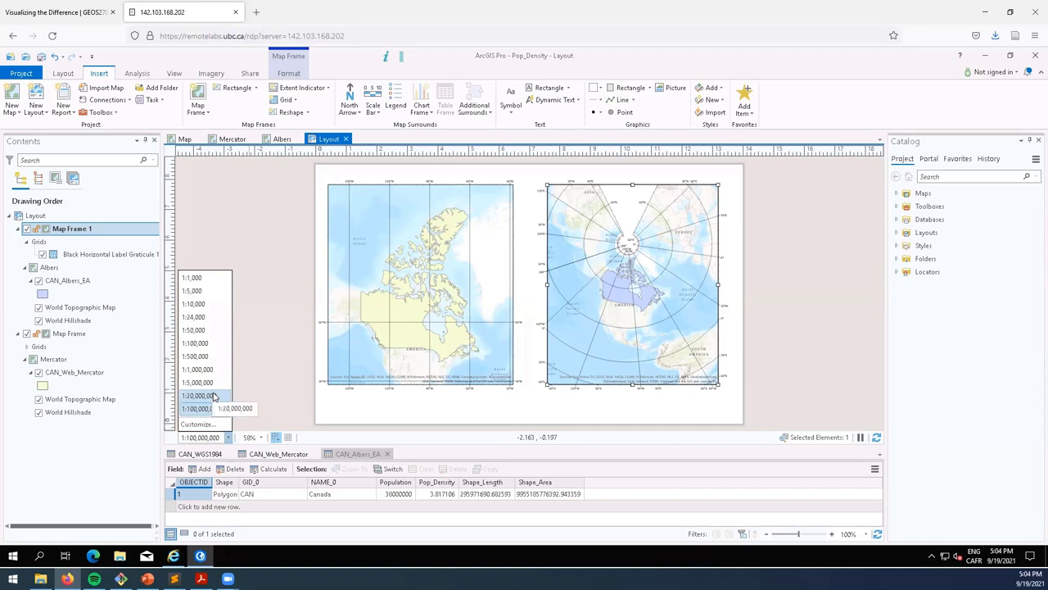
{"action": "left_click", "coordinate": [214, 397]}
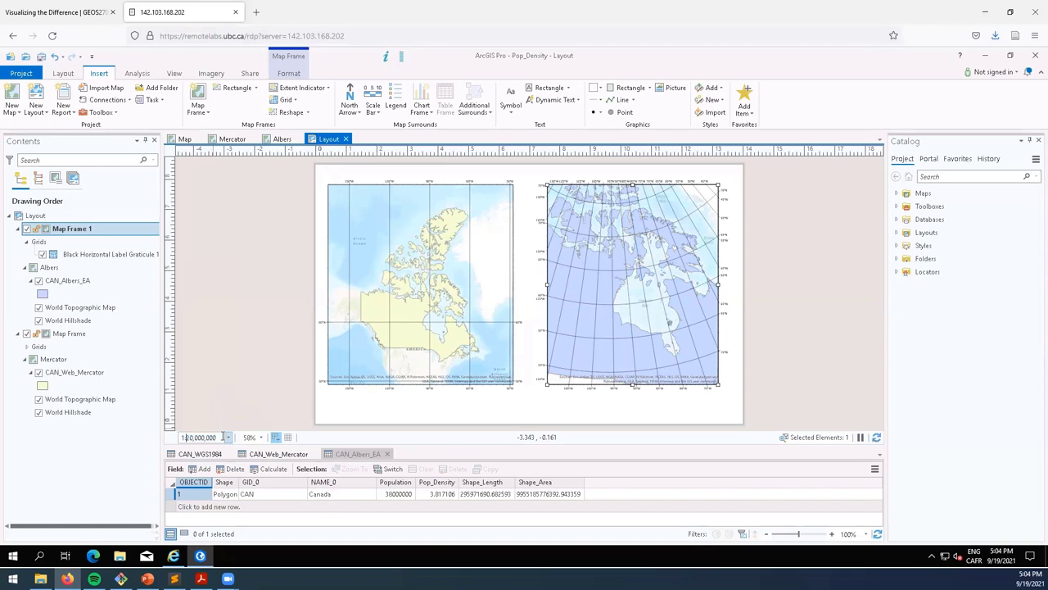
{"action": "type", "text": "6"}
{"action": "key", "text": "Return"}
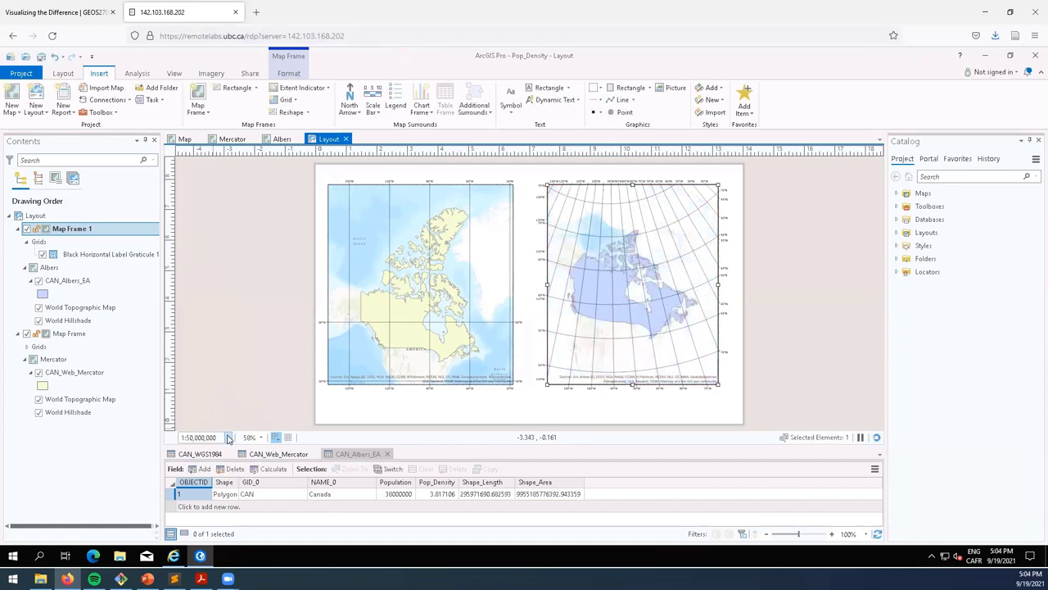